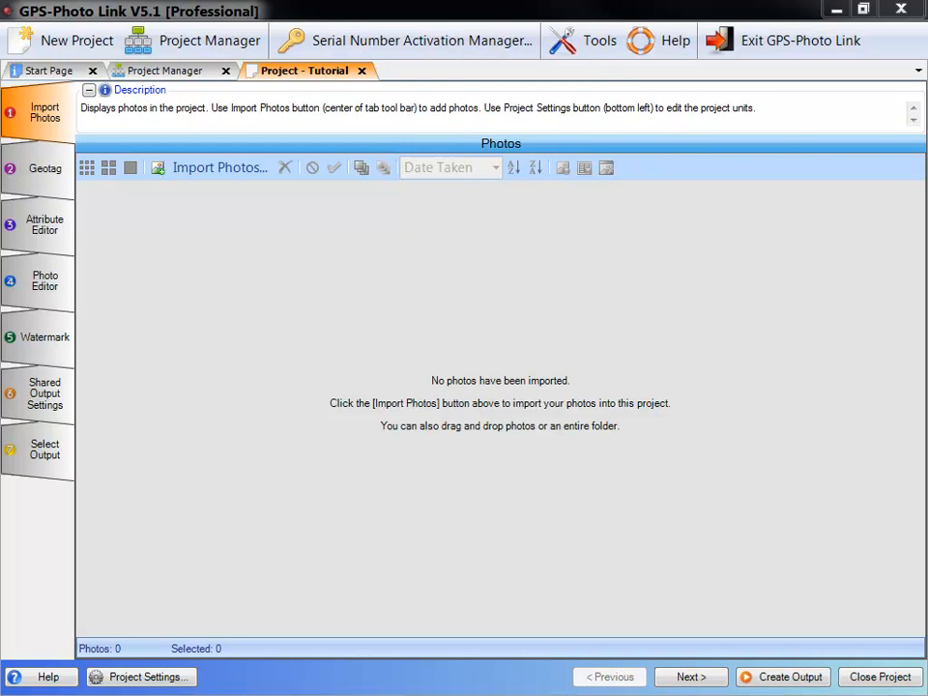
Step: Start importing photos and mark every photo in the Ricoh Samples folder for import
{"action": "left_click", "coordinate": [244, 172]}
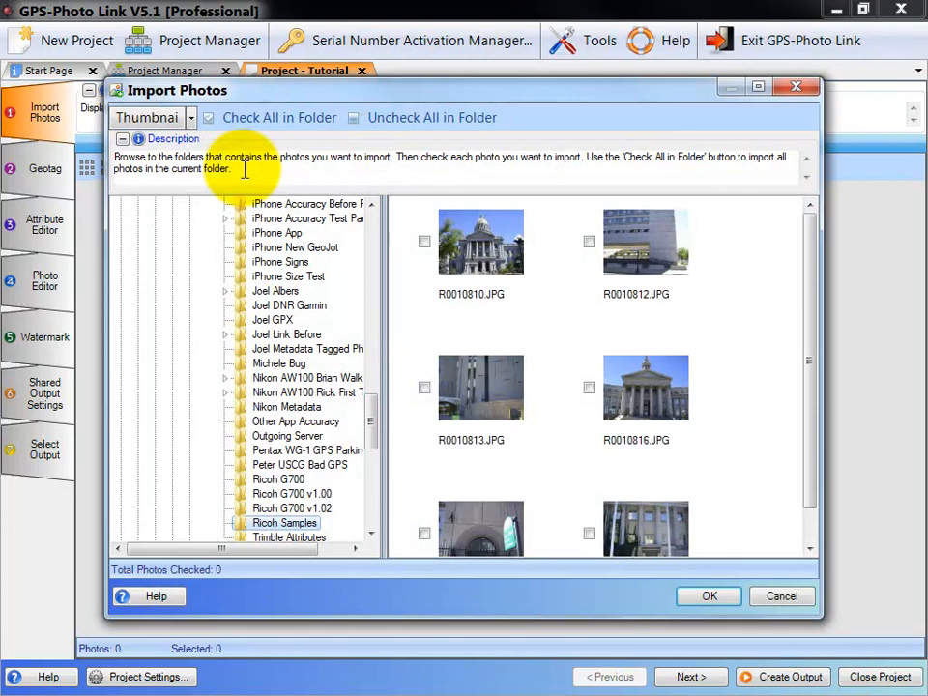
{"action": "left_click_drag", "start_coordinate": [371, 438], "coordinate": [372, 458]}
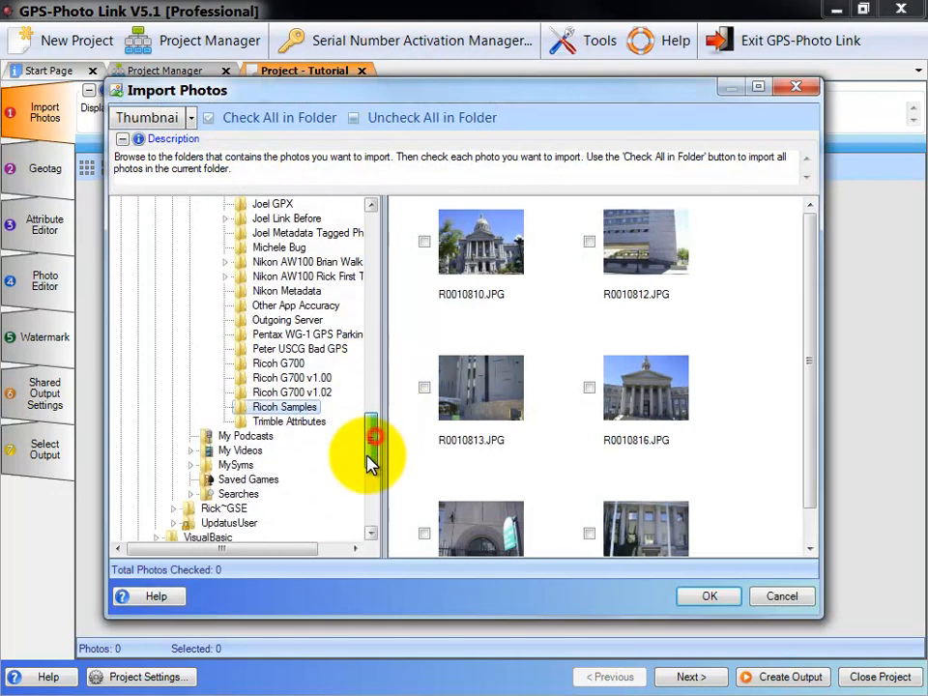
{"action": "left_click", "coordinate": [308, 394]}
{"action": "left_click", "coordinate": [307, 408]}
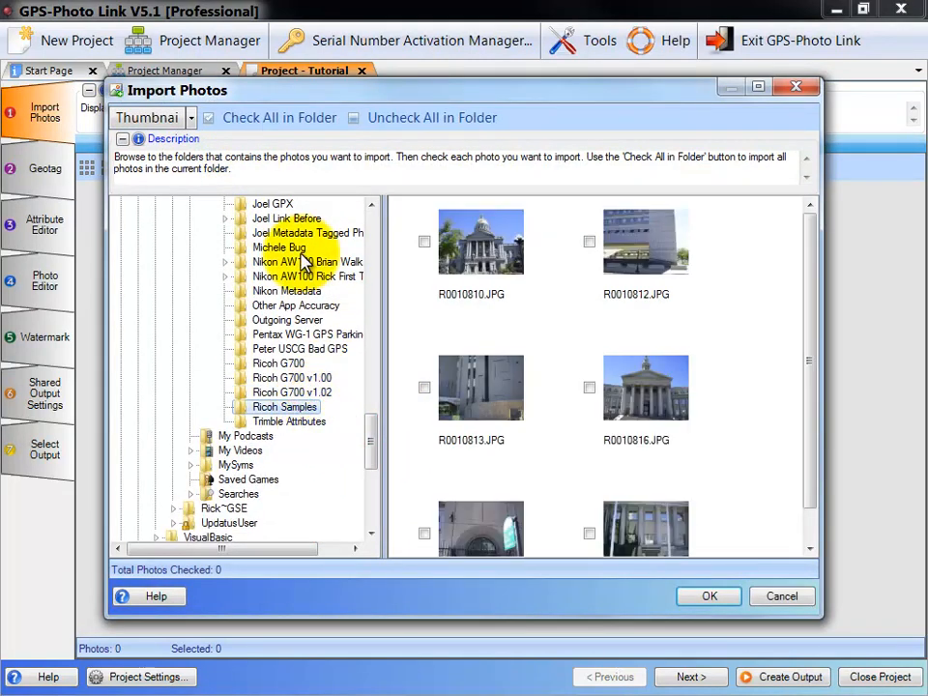
{"action": "left_click", "coordinate": [424, 241]}
{"action": "left_click", "coordinate": [589, 242]}
{"action": "left_click", "coordinate": [588, 387]}
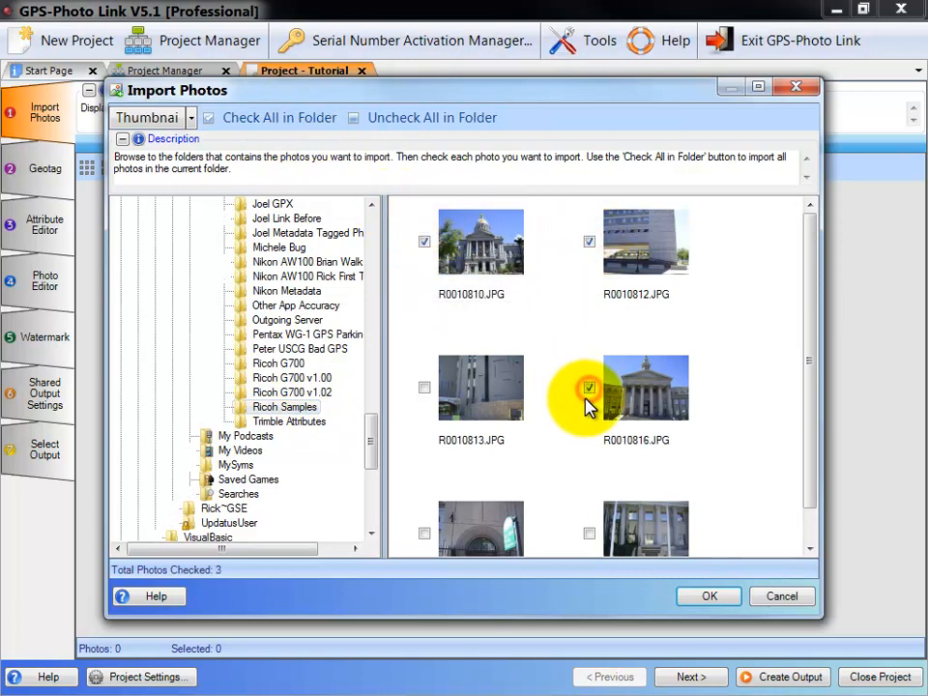
{"action": "left_click", "coordinate": [308, 124]}
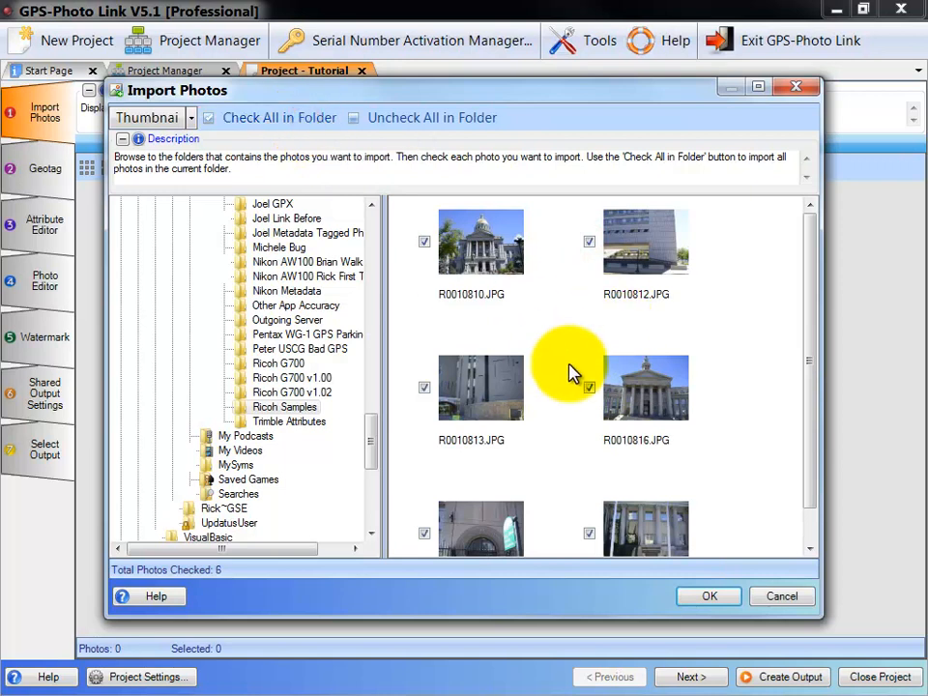
{"action": "scroll", "coordinate": [800, 455], "scroll_direction": "down", "scroll_amount": 2}
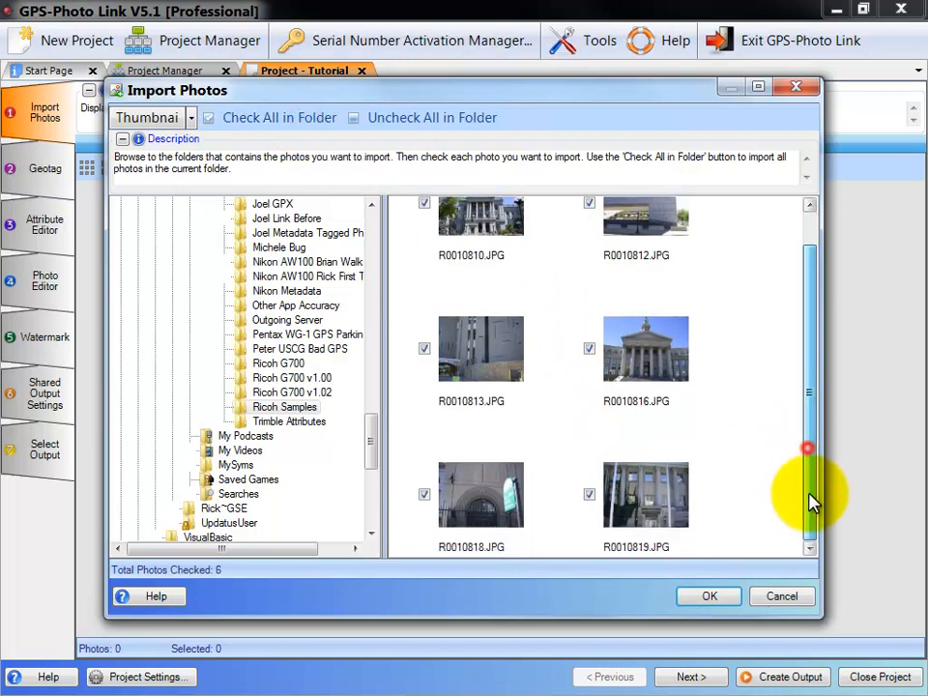
{"action": "scroll", "coordinate": [812, 491], "scroll_direction": "up", "scroll_amount": 2}
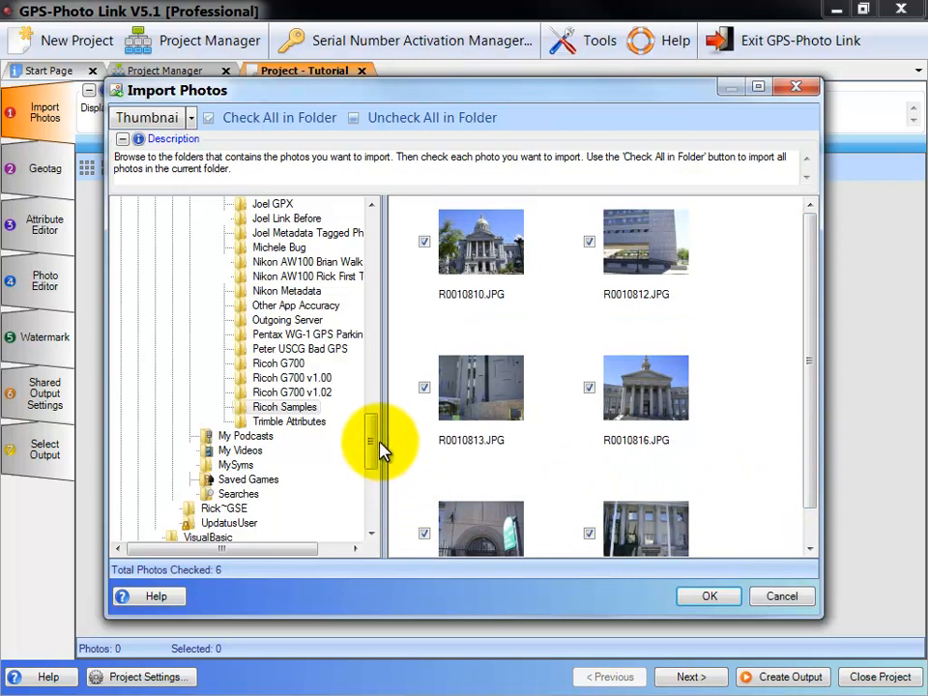
Step: Add all photos from the Garmin Samples folder to the import selection and import the marked photos into the project
{"action": "left_click_drag", "start_coordinate": [373, 441], "coordinate": [382, 379]}
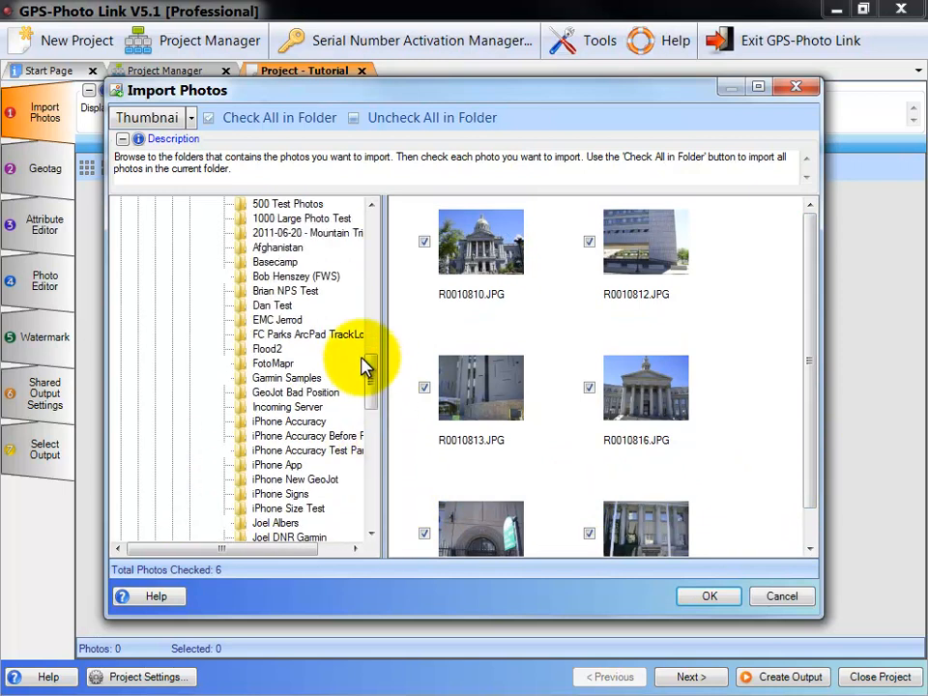
{"action": "left_click", "coordinate": [290, 378]}
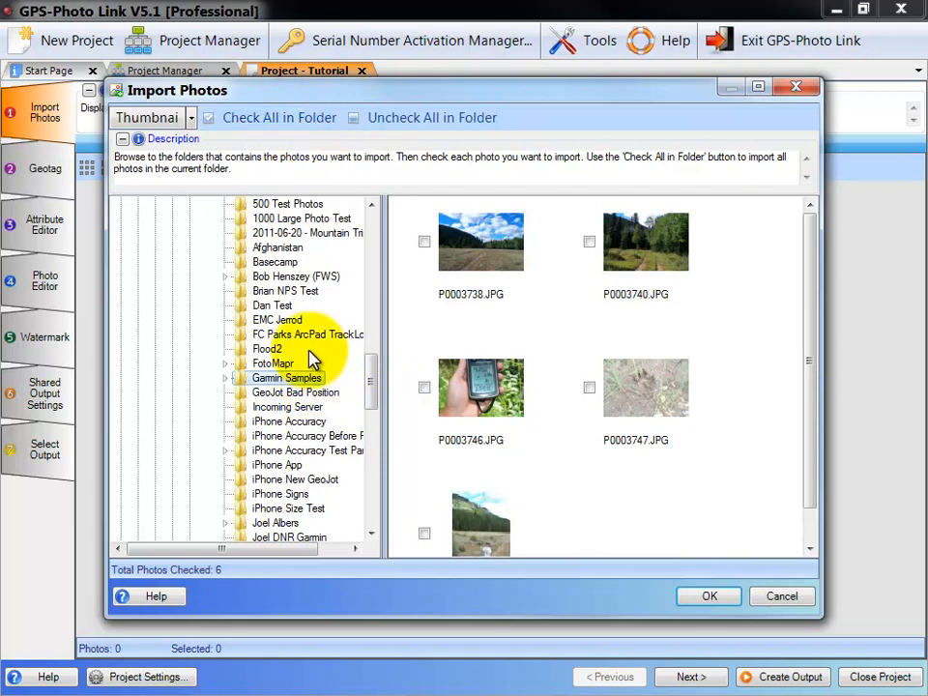
{"action": "left_click", "coordinate": [265, 119]}
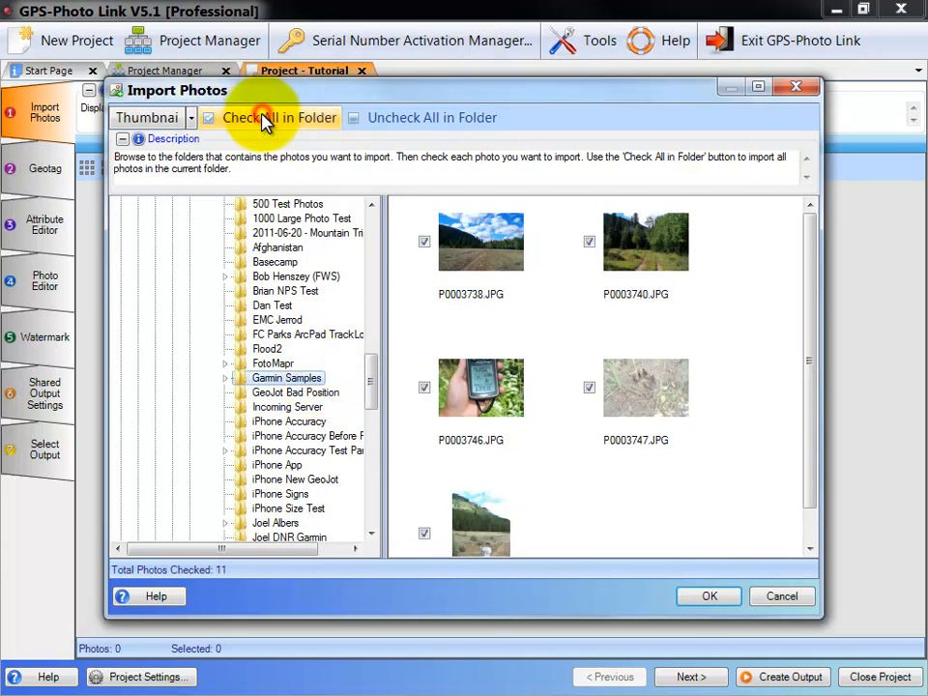
{"action": "left_click", "coordinate": [706, 596]}
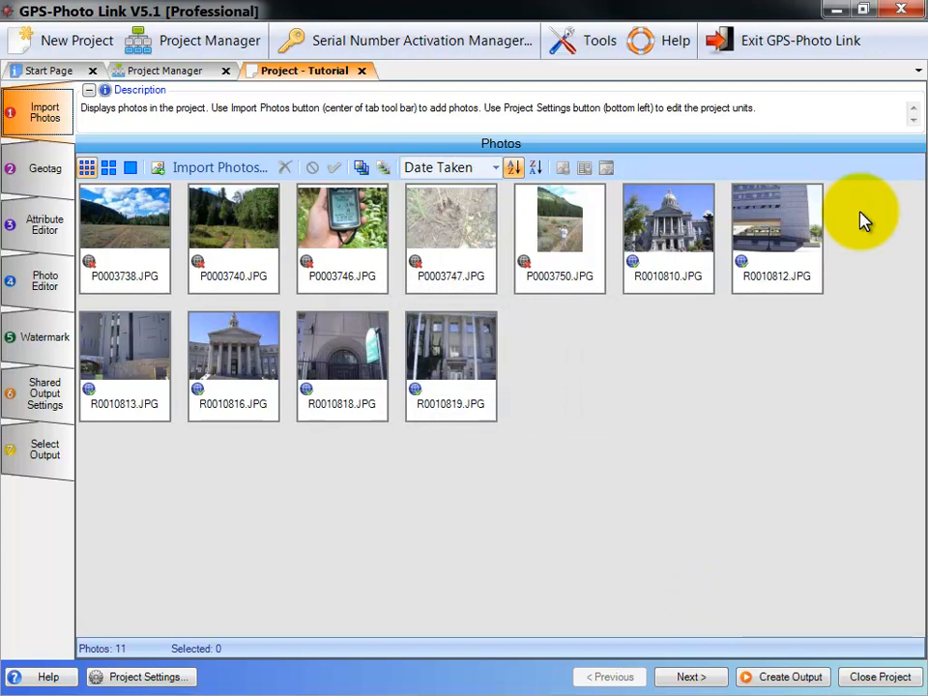
Step: Add img00046.jpg from the Trimble Attributes folder window to the project, with the project window reduced meanwhile and then maximized again
{"action": "left_click", "coordinate": [862, 10]}
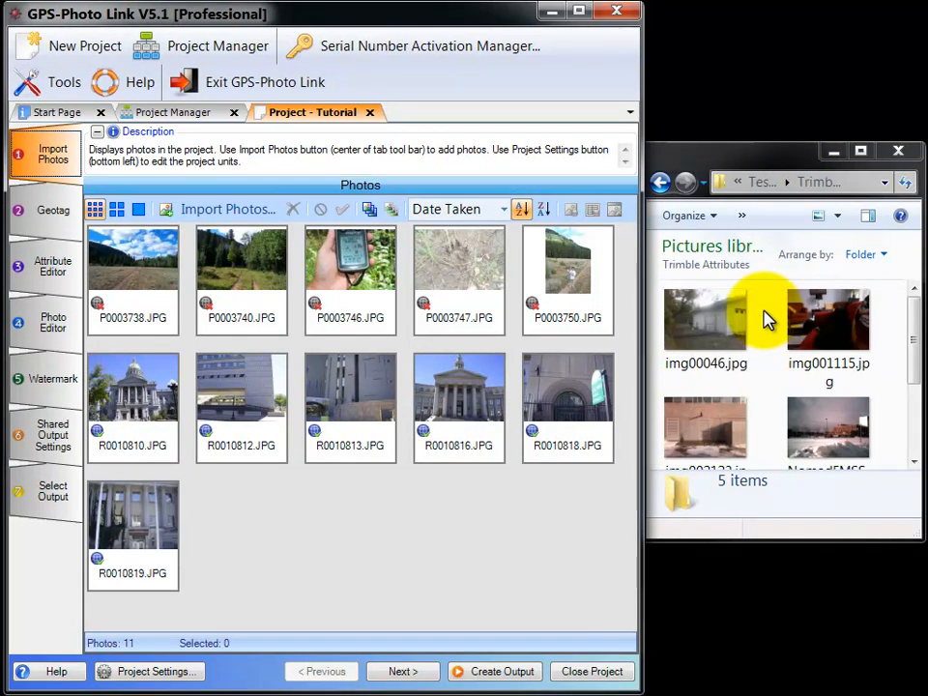
{"action": "left_click_drag", "start_coordinate": [705, 337], "coordinate": [234, 522]}
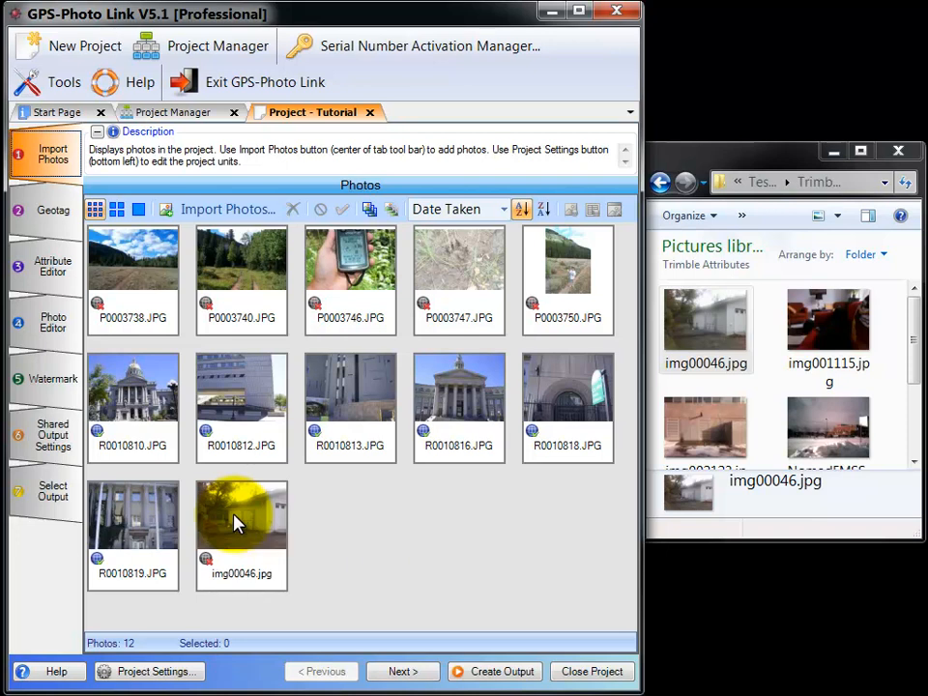
{"action": "left_click", "coordinate": [578, 12]}
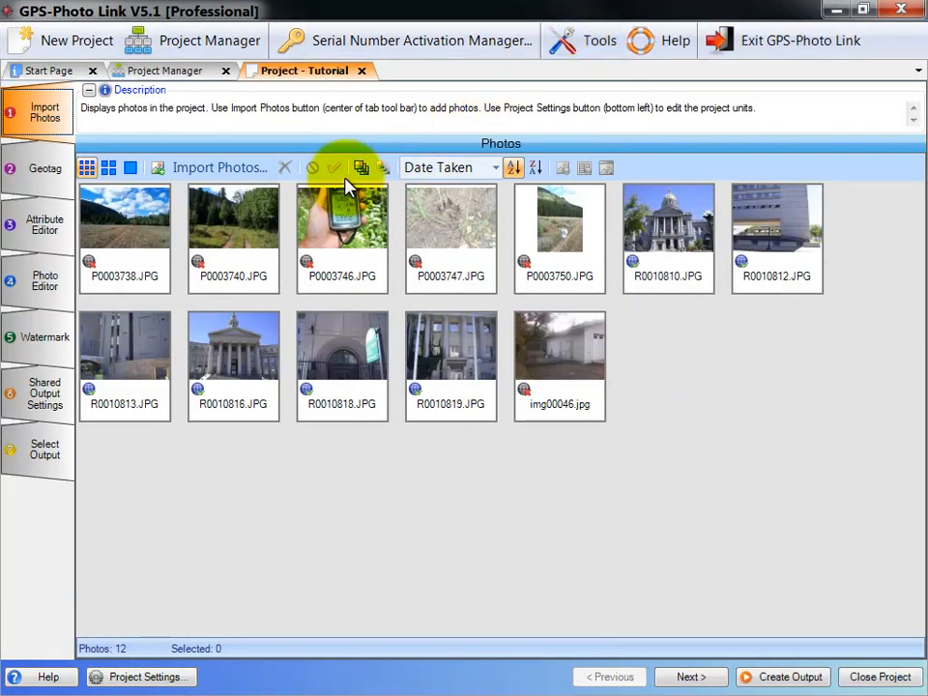
Step: Switch the photo thumbnails to medium size, then large, and back to small
{"action": "left_click", "coordinate": [109, 171]}
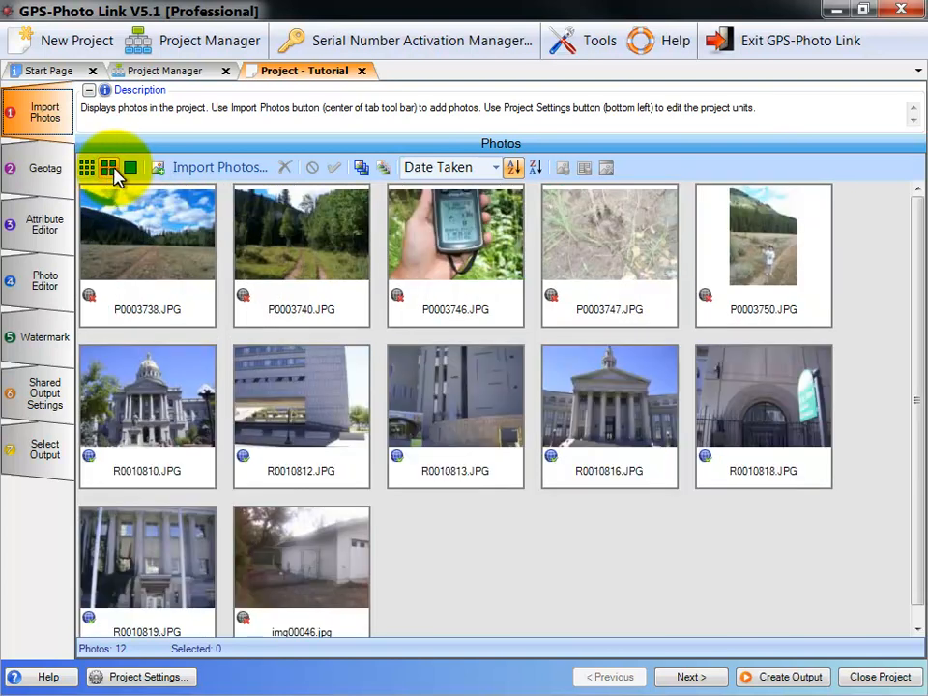
{"action": "left_click", "coordinate": [130, 168]}
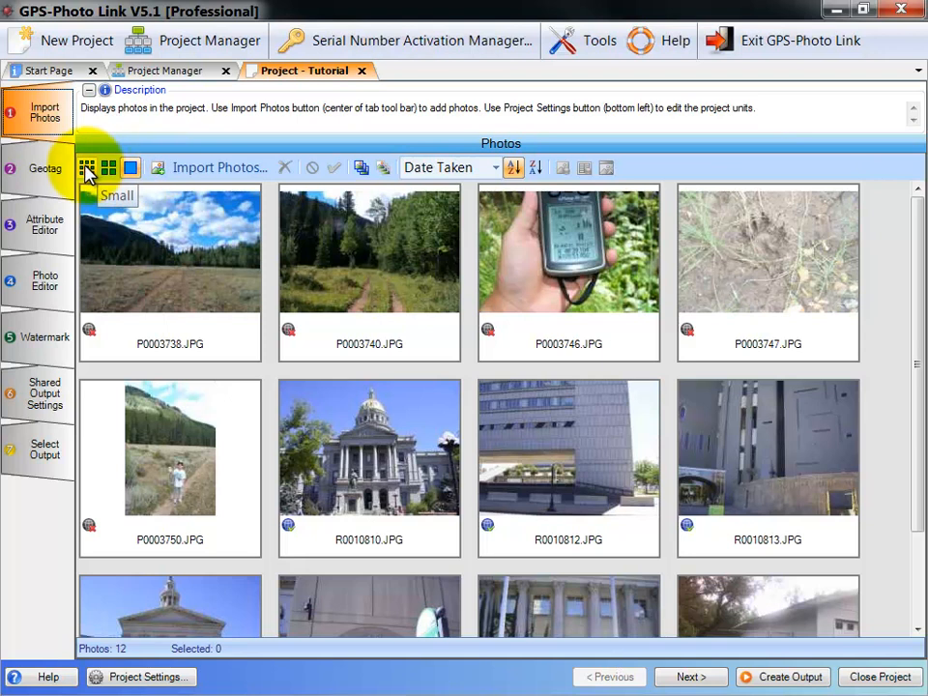
{"action": "left_click", "coordinate": [87, 170]}
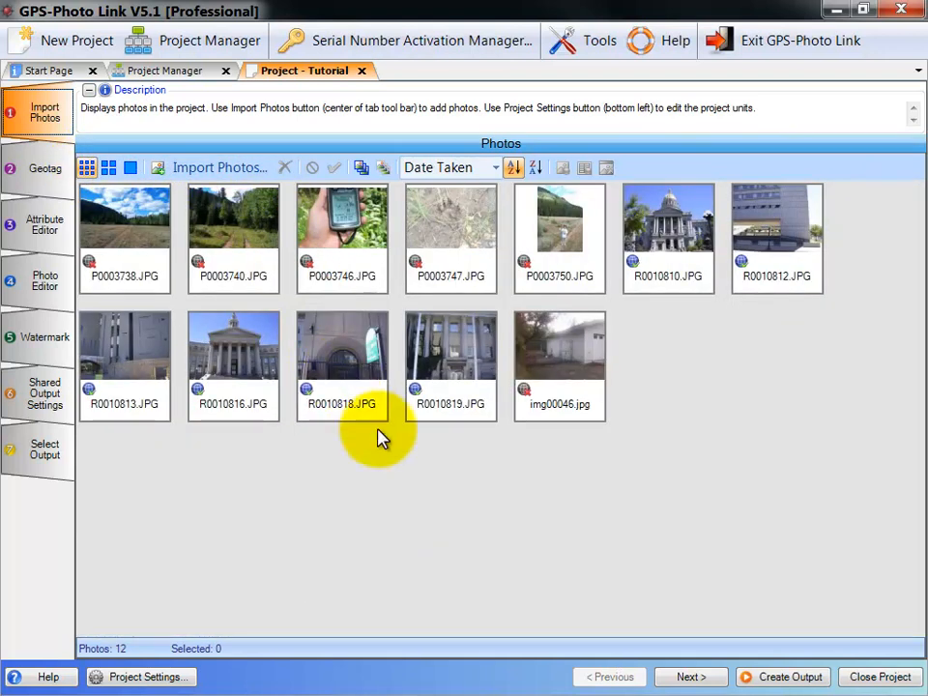
Step: Delete the photo img00046.jpg from the project
{"action": "mouse_move", "coordinate": [574, 364]}
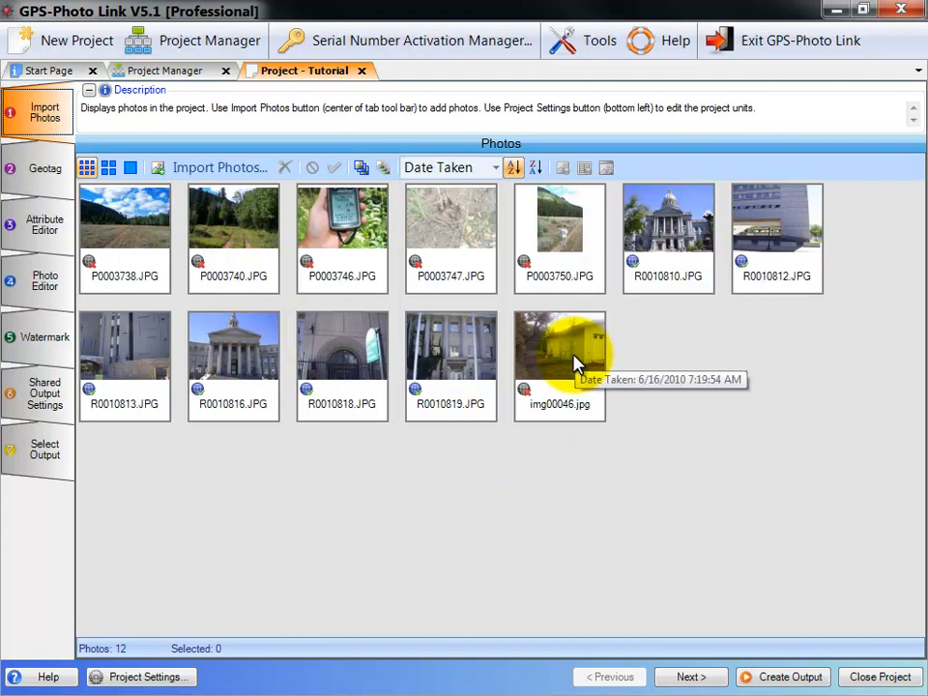
{"action": "left_click", "coordinate": [569, 363]}
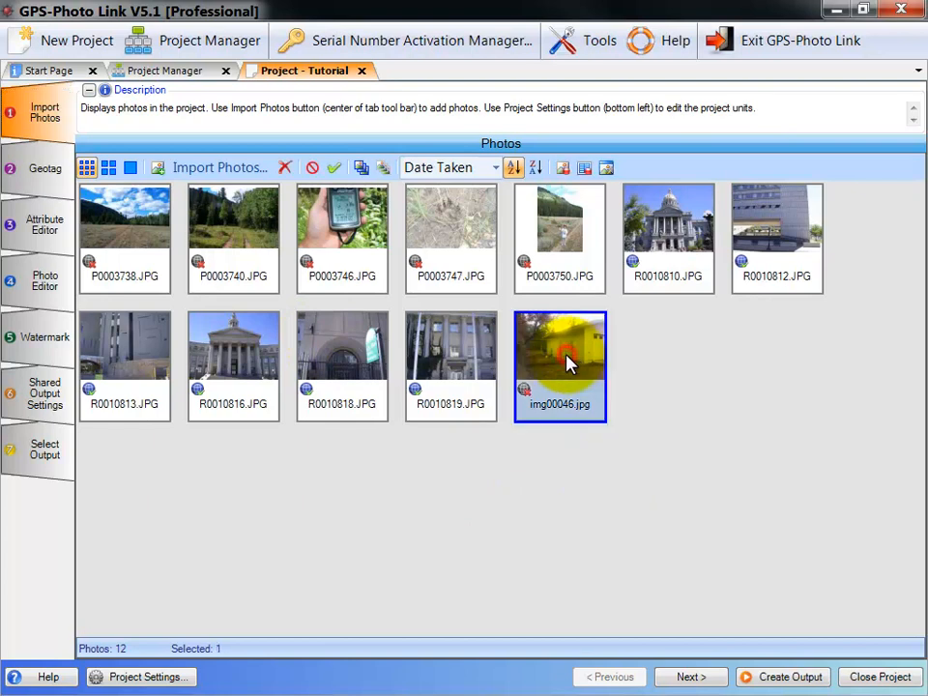
{"action": "left_click", "coordinate": [287, 171]}
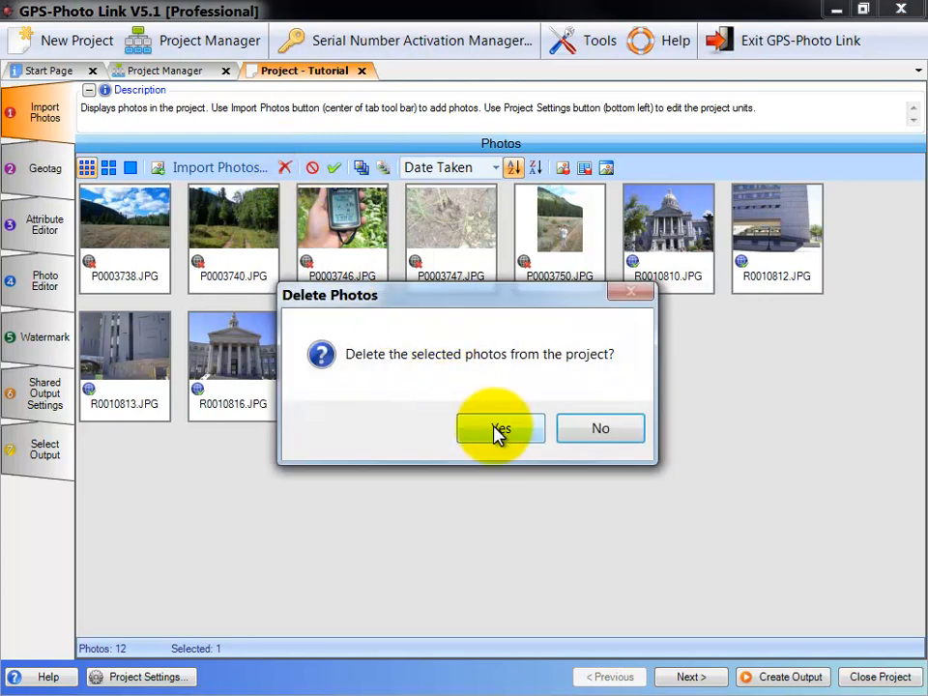
{"action": "left_click", "coordinate": [495, 431]}
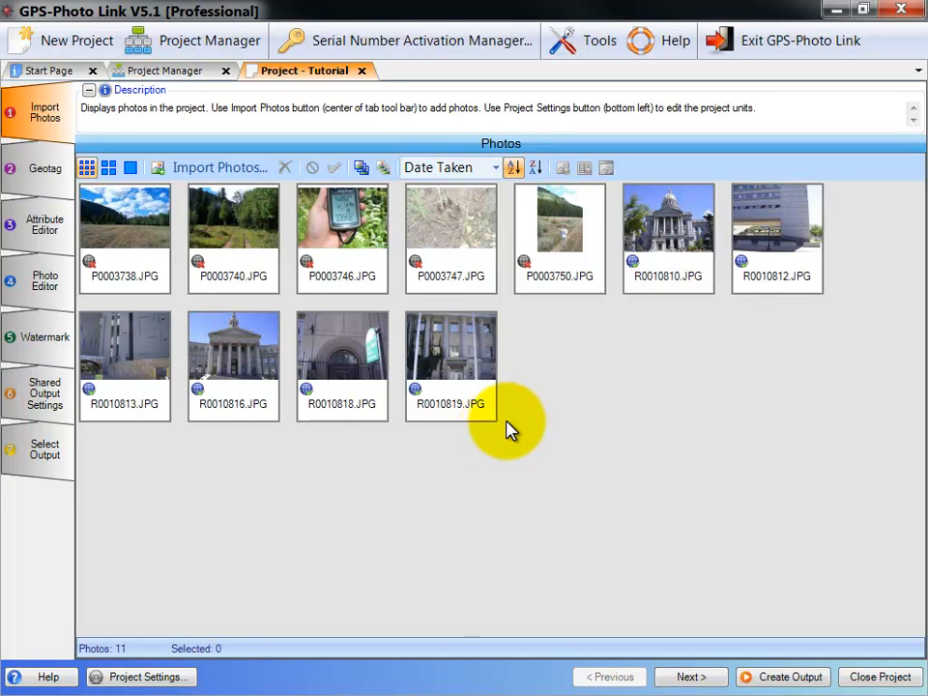
Step: Mark the photo P0003746.JPG as excluded while keeping it in the project
{"action": "mouse_move", "coordinate": [417, 403]}
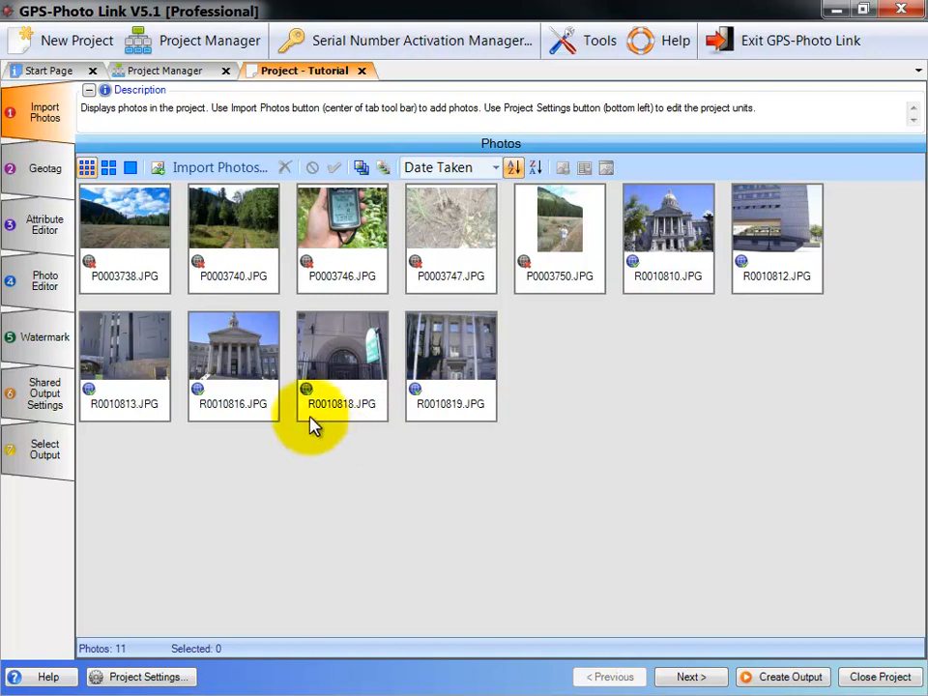
{"action": "mouse_move", "coordinate": [305, 399]}
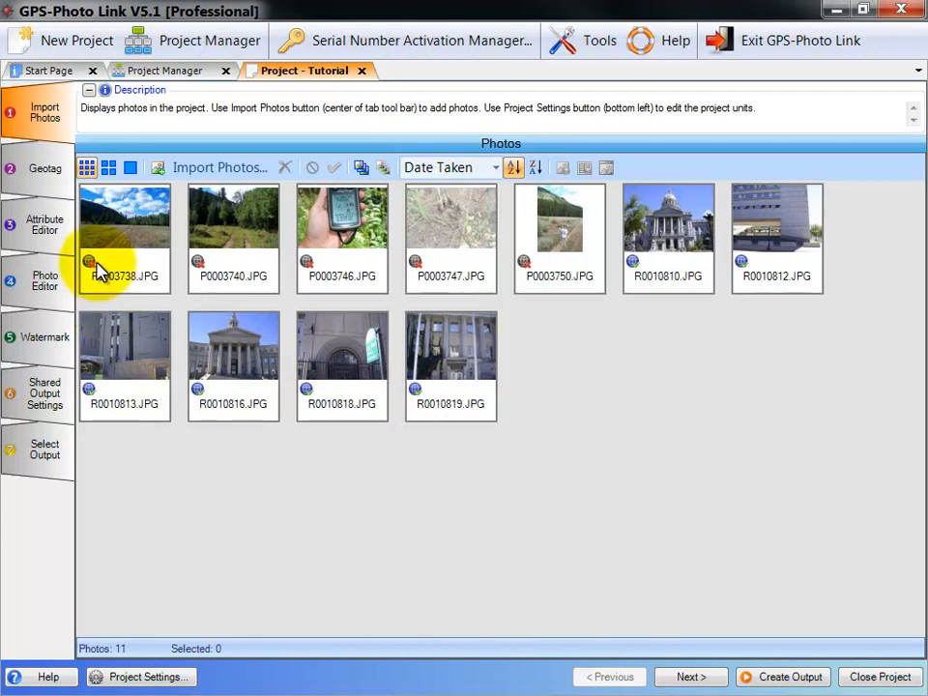
{"action": "mouse_move", "coordinate": [90, 265]}
{"action": "mouse_move", "coordinate": [205, 267]}
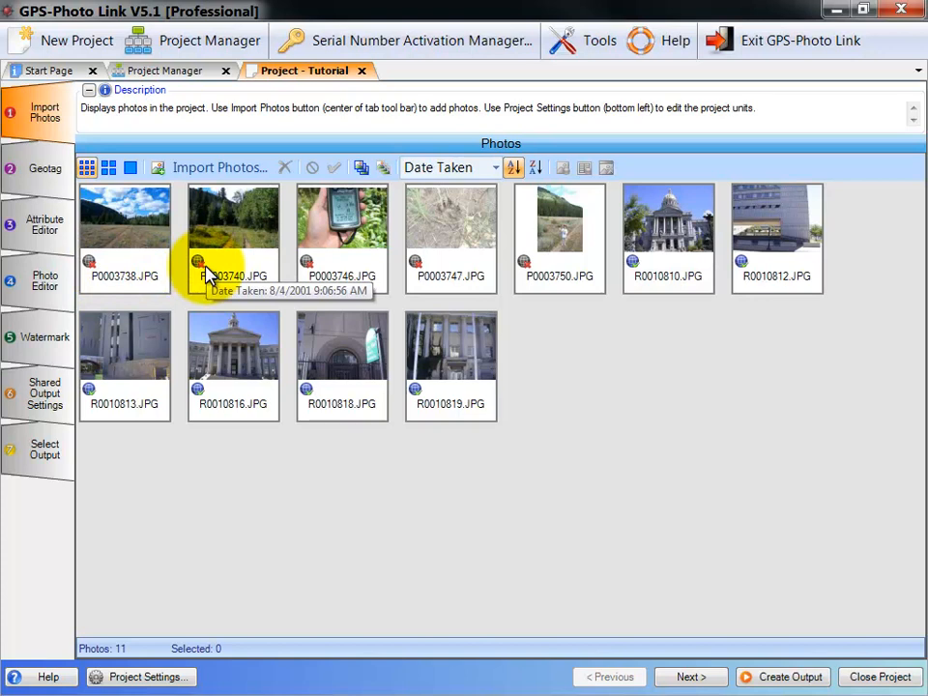
{"action": "left_click", "coordinate": [350, 246]}
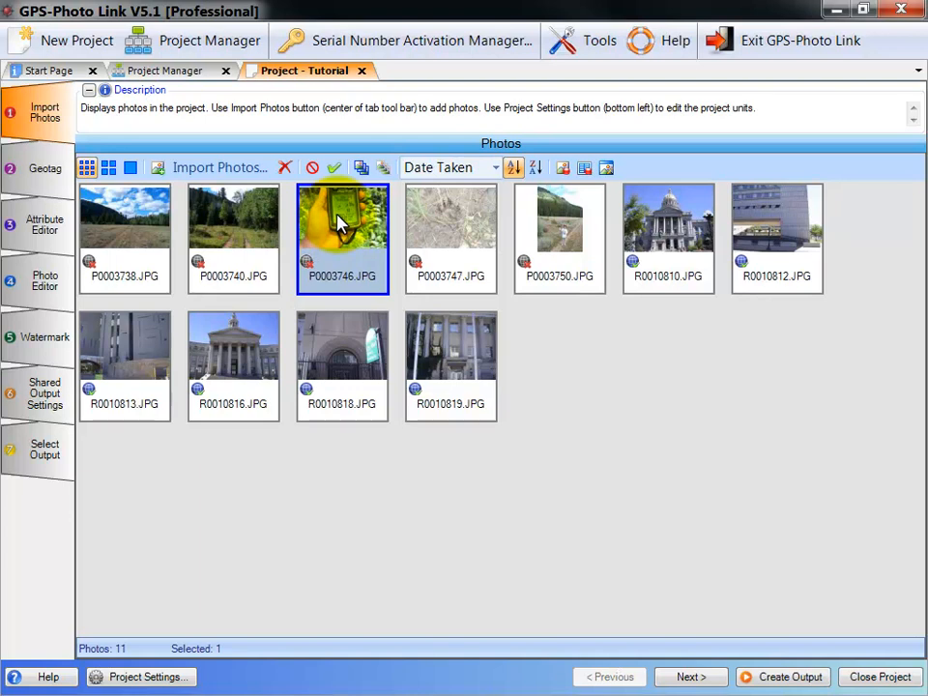
{"action": "left_click", "coordinate": [312, 169]}
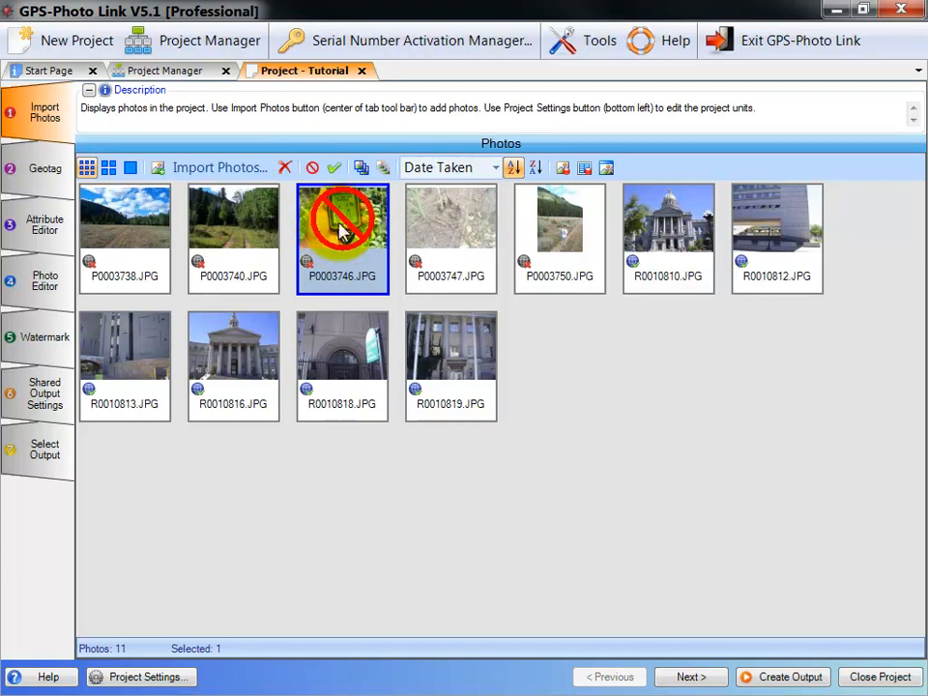
Step: Try selecting all photos, then only the group R0010813.JPG to R0010819.JPG, clearing each selection
{"action": "left_click", "coordinate": [361, 169]}
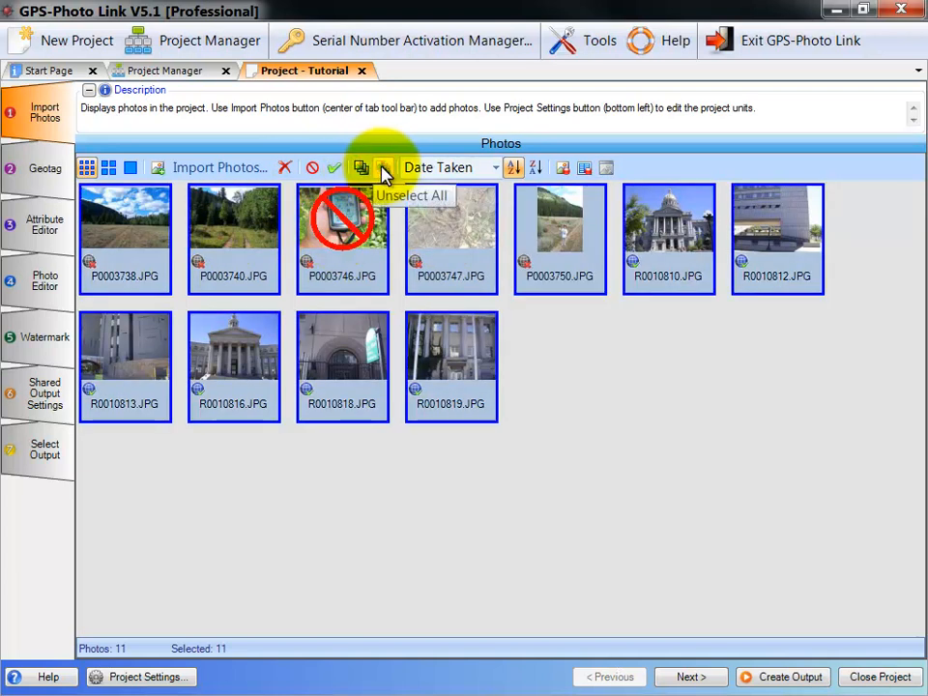
{"action": "left_click", "coordinate": [384, 171]}
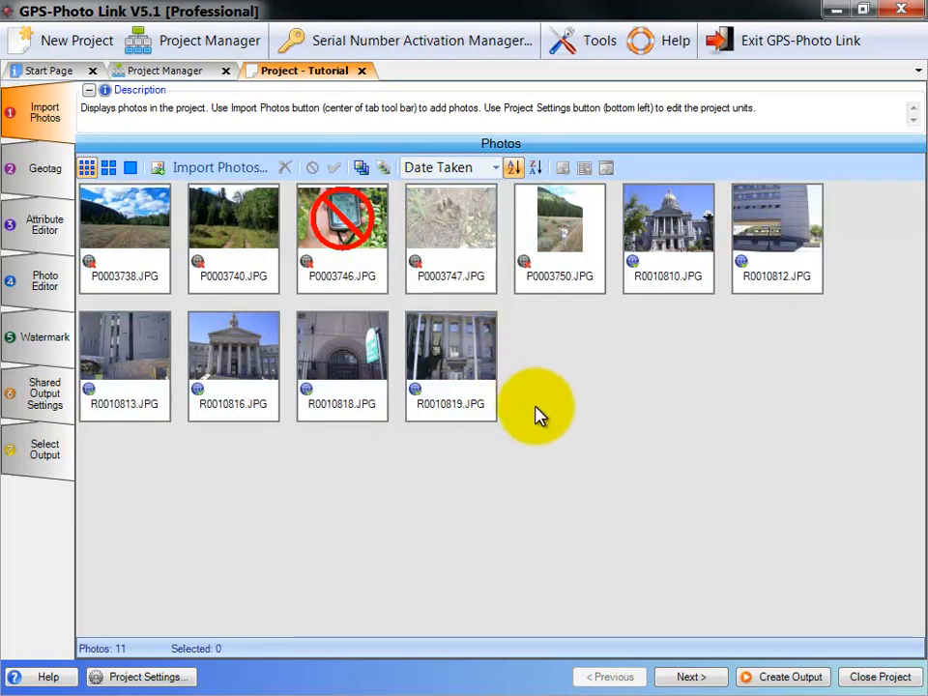
{"action": "left_click_drag", "start_coordinate": [555, 437], "coordinate": [116, 314]}
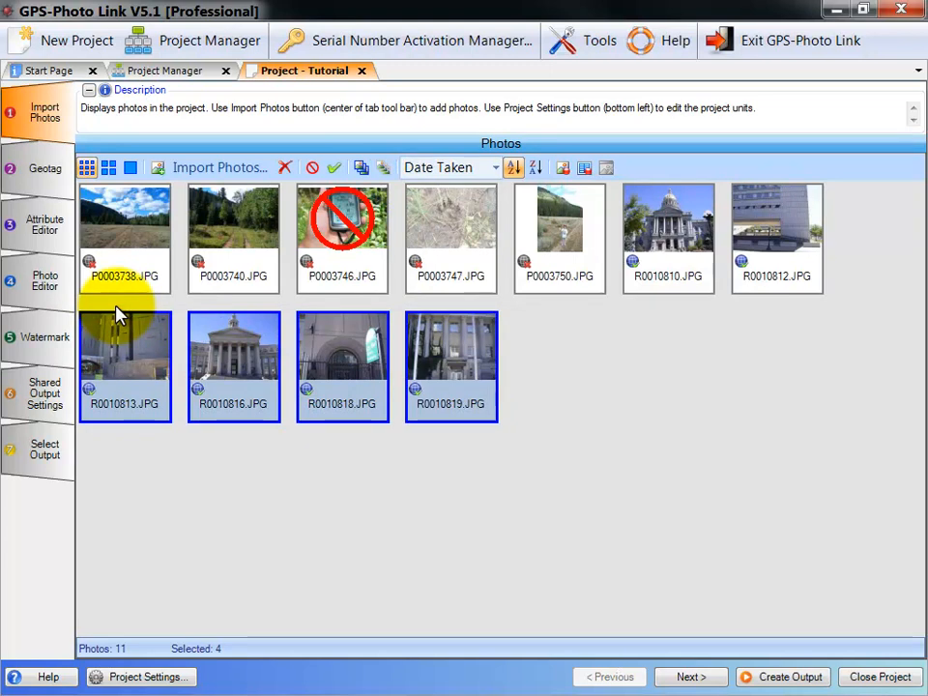
{"action": "left_click", "coordinate": [116, 306]}
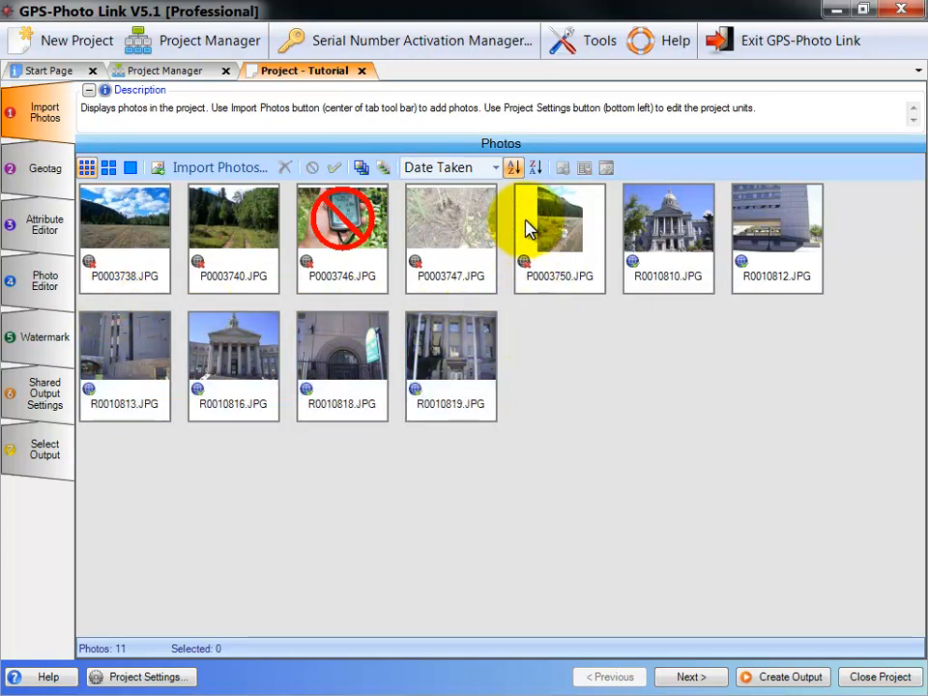
Step: Sort the photos by name, trying descending order before restoring ascending order
{"action": "left_click", "coordinate": [496, 169]}
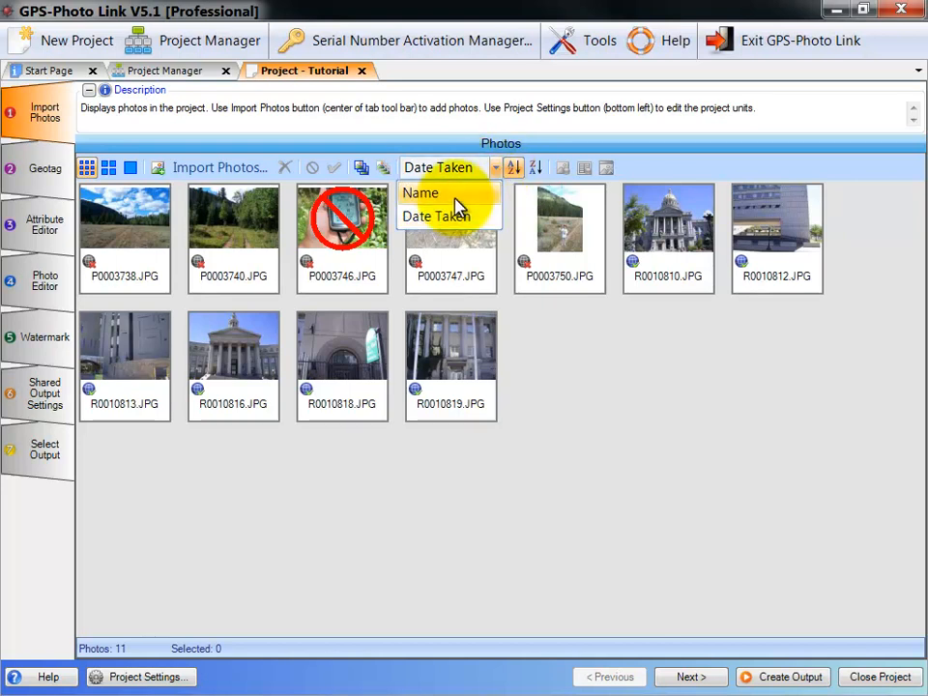
{"action": "left_click", "coordinate": [453, 196]}
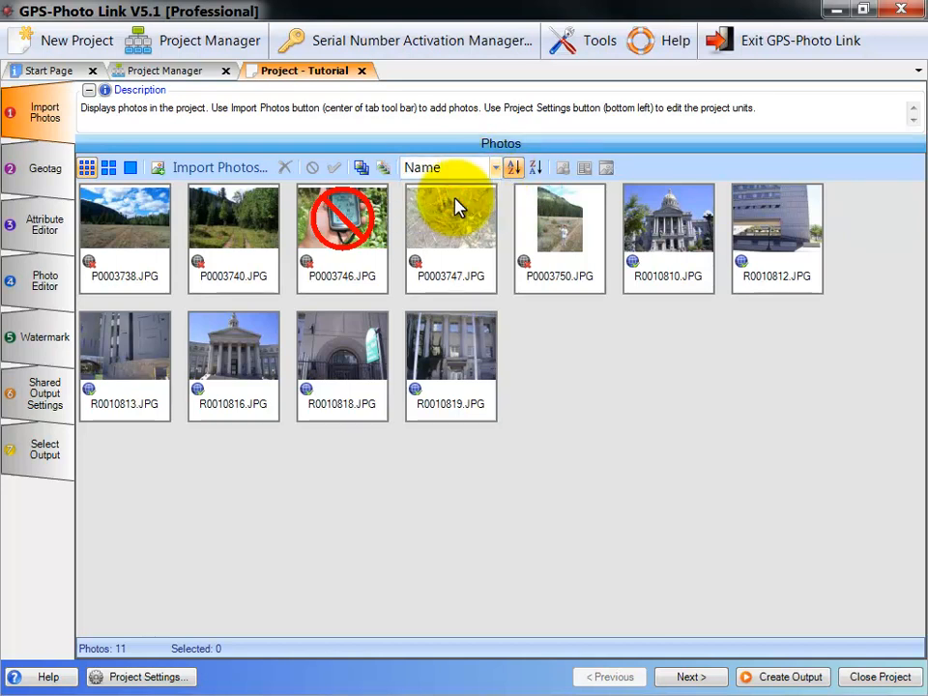
{"action": "left_click", "coordinate": [535, 174]}
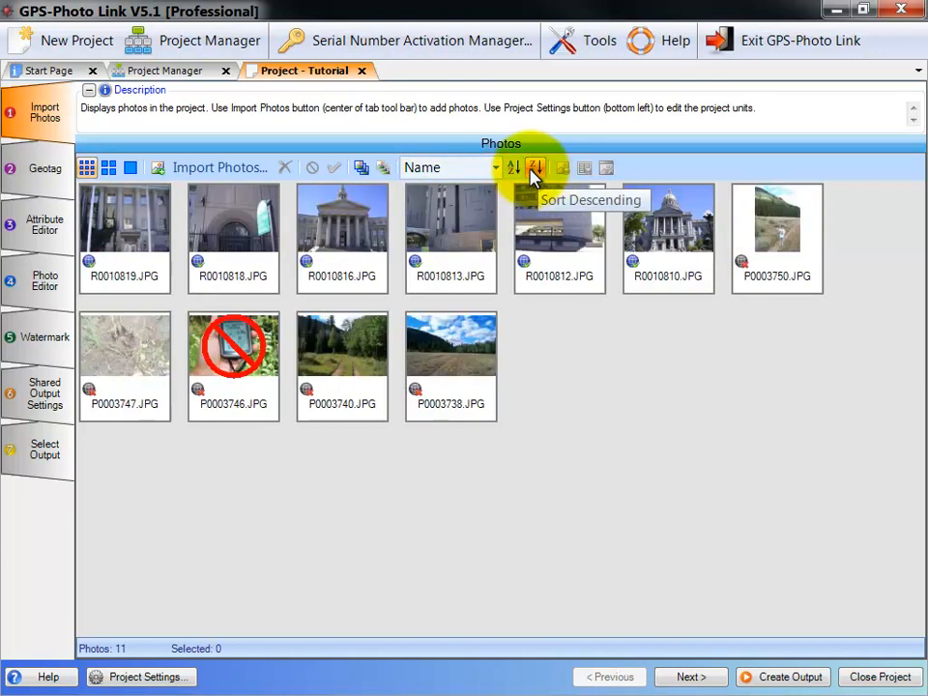
{"action": "left_click", "coordinate": [513, 171]}
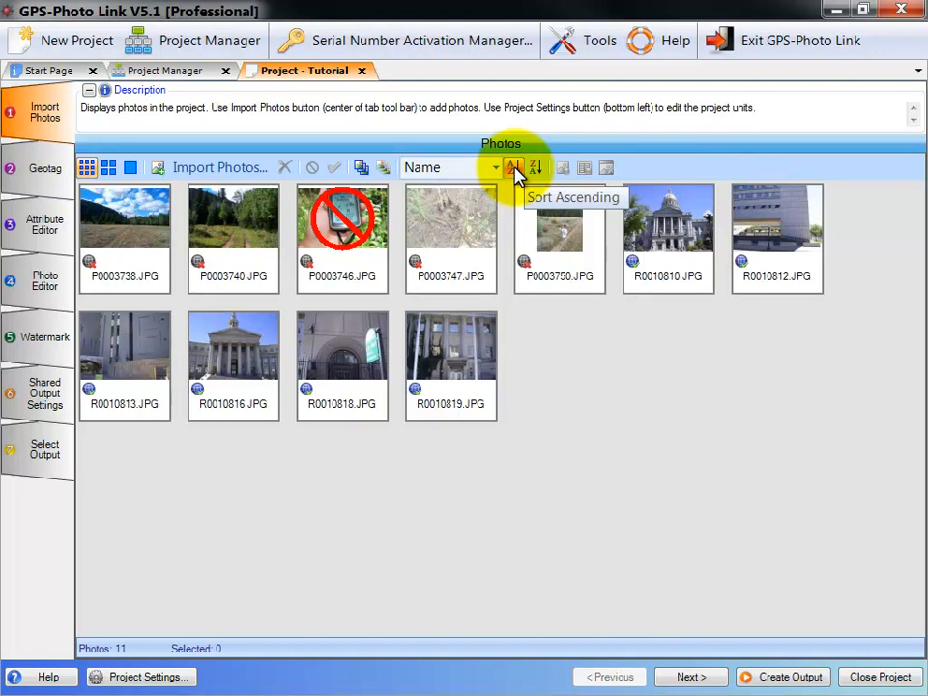
Step: View the photo R0010810.JPG in the external photo viewer, closing the viewer when finished
{"action": "left_click", "coordinate": [664, 253]}
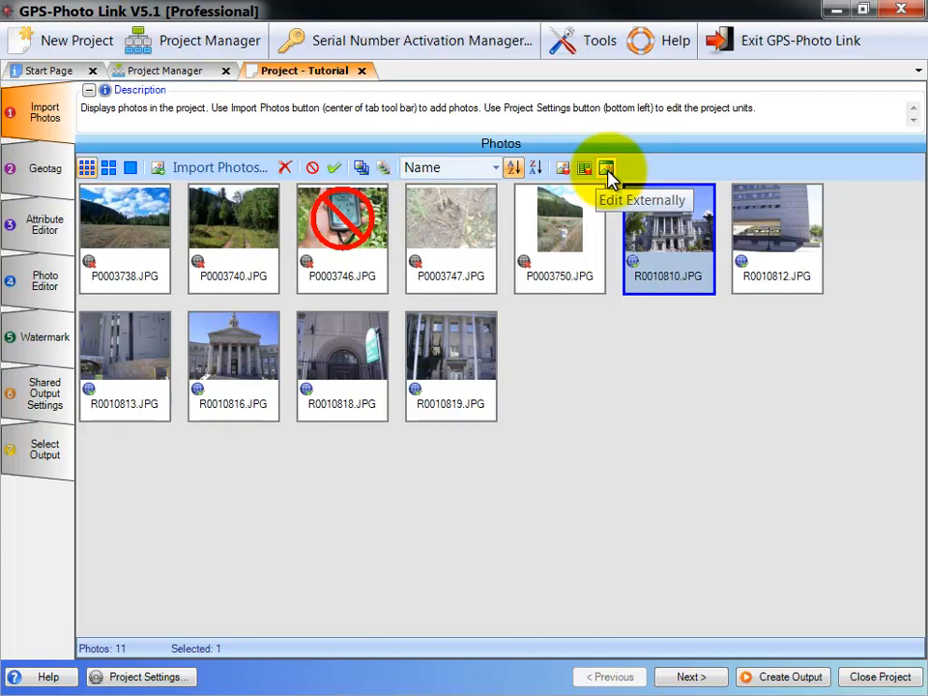
{"action": "left_click", "coordinate": [607, 170]}
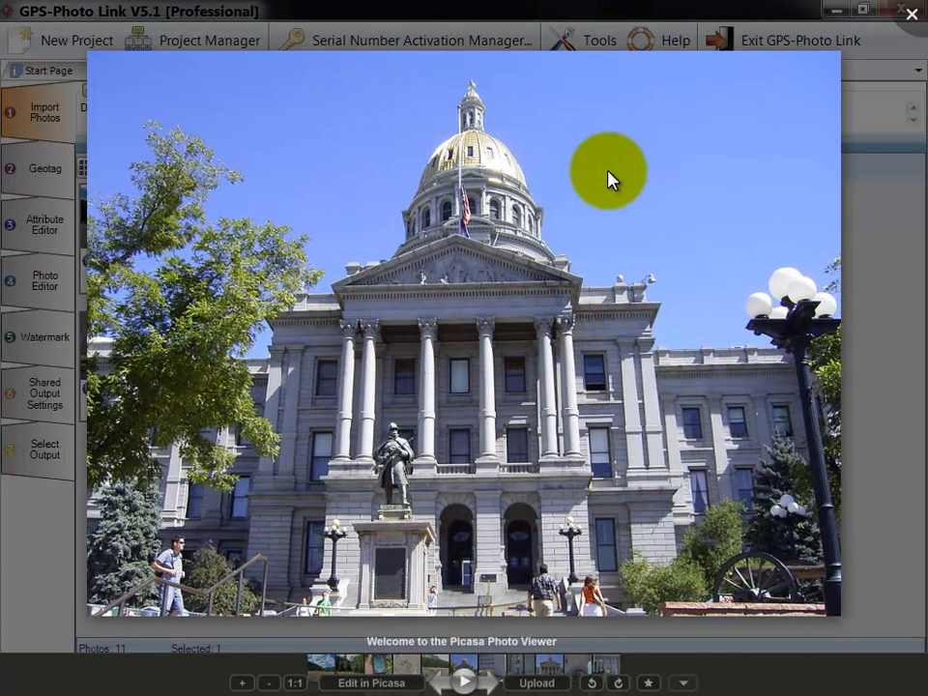
{"action": "key", "text": "Escape"}
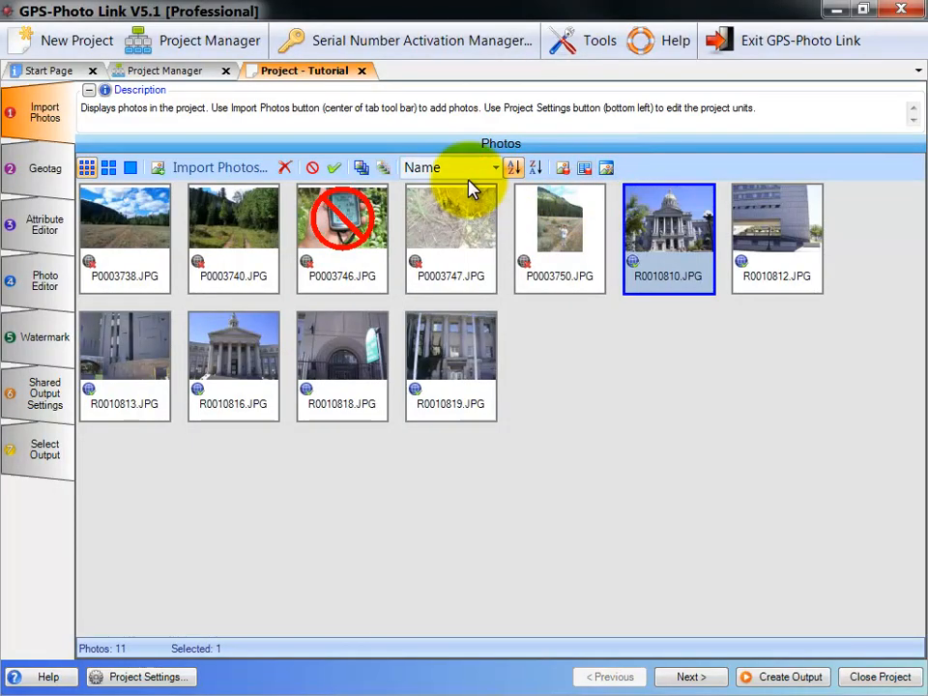
Step: Look over R0010810.JPG in the Attribute Editor and Photo Editor stages, returning to the Import Photos stage at the end
{"action": "left_click", "coordinate": [45, 236]}
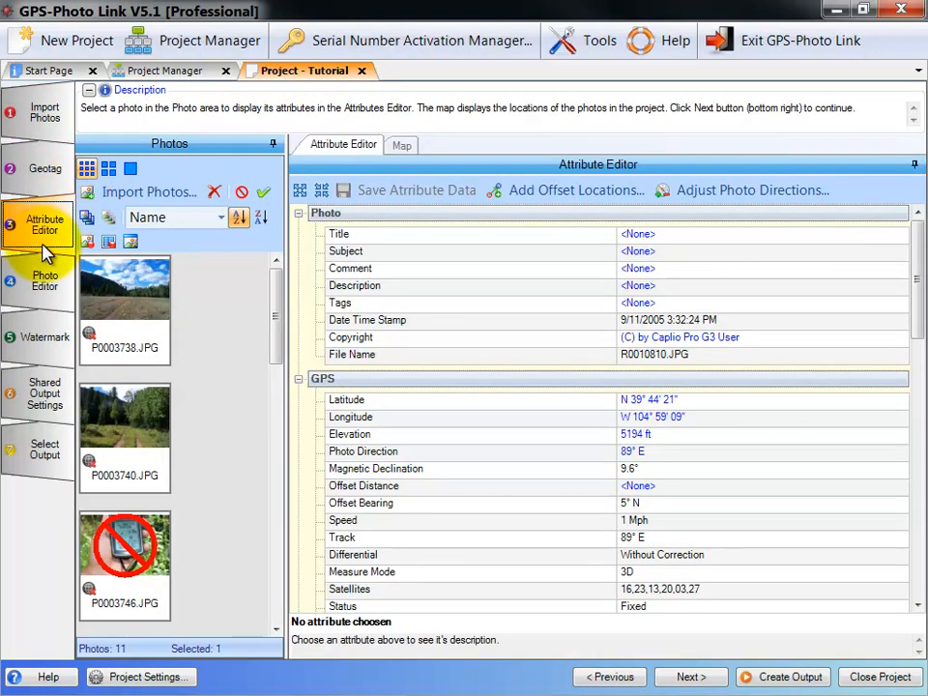
{"action": "left_click", "coordinate": [41, 286]}
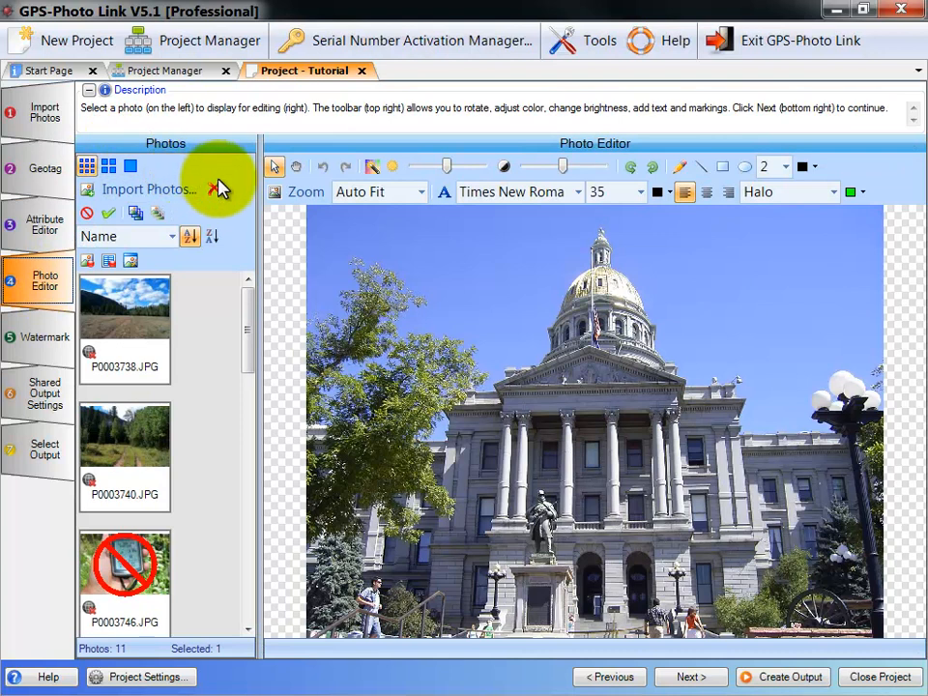
{"action": "left_click", "coordinate": [49, 230]}
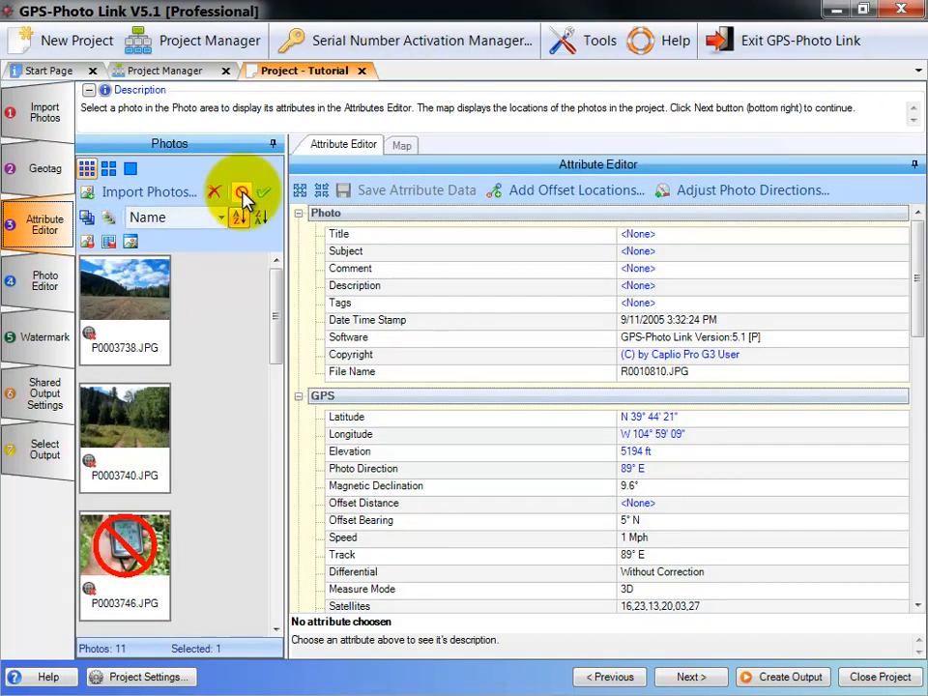
{"action": "left_click", "coordinate": [44, 110]}
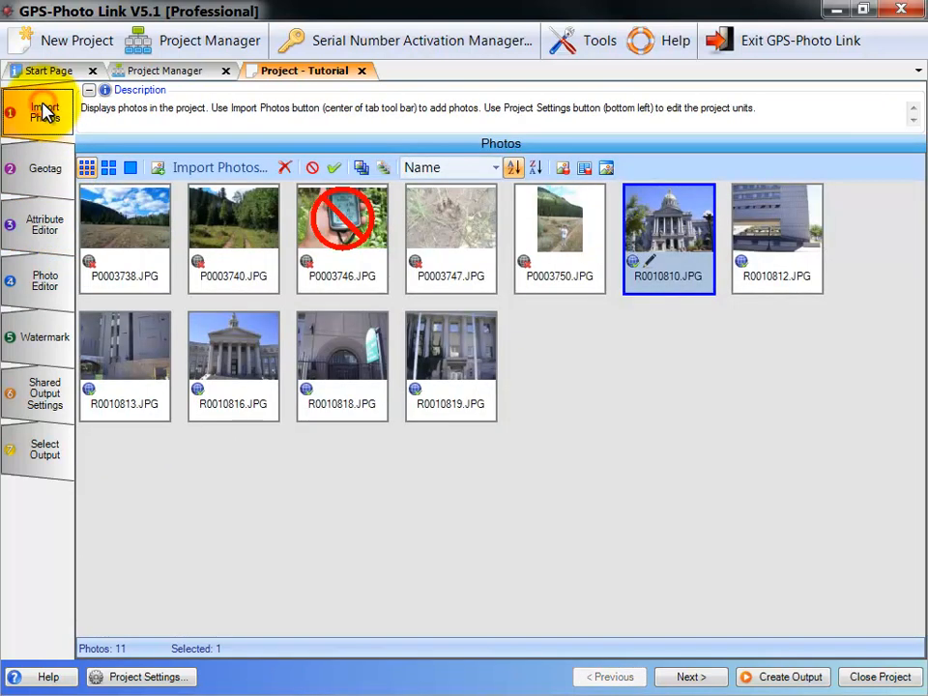